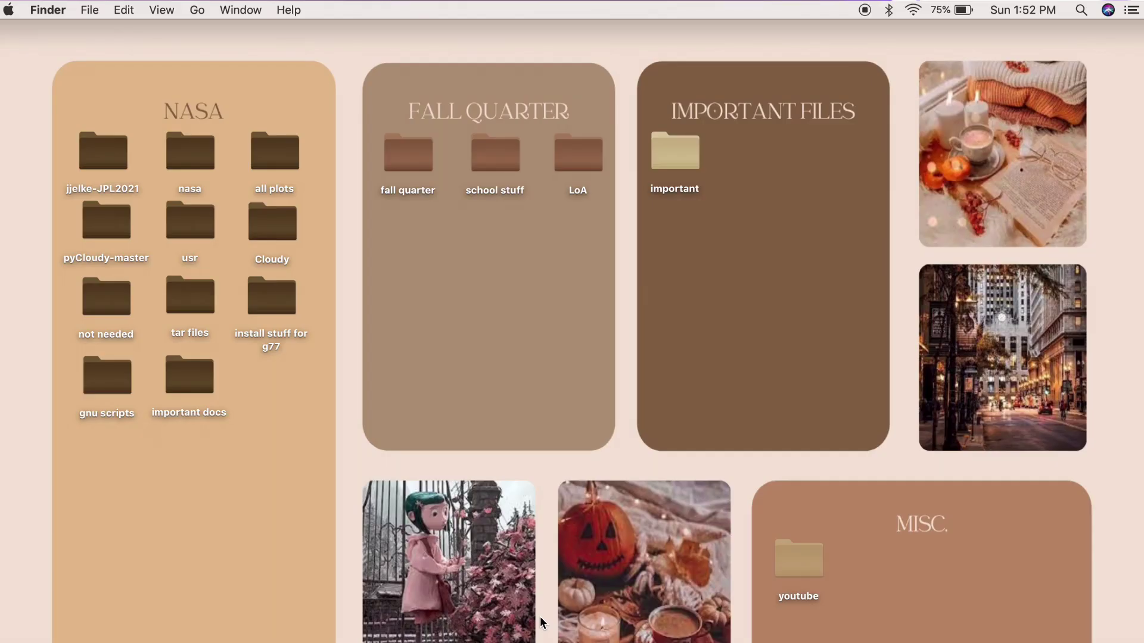
# Switch to the Canva home page in Chrome and close the presentations promotion.
pyautogui.press('super+Tab')
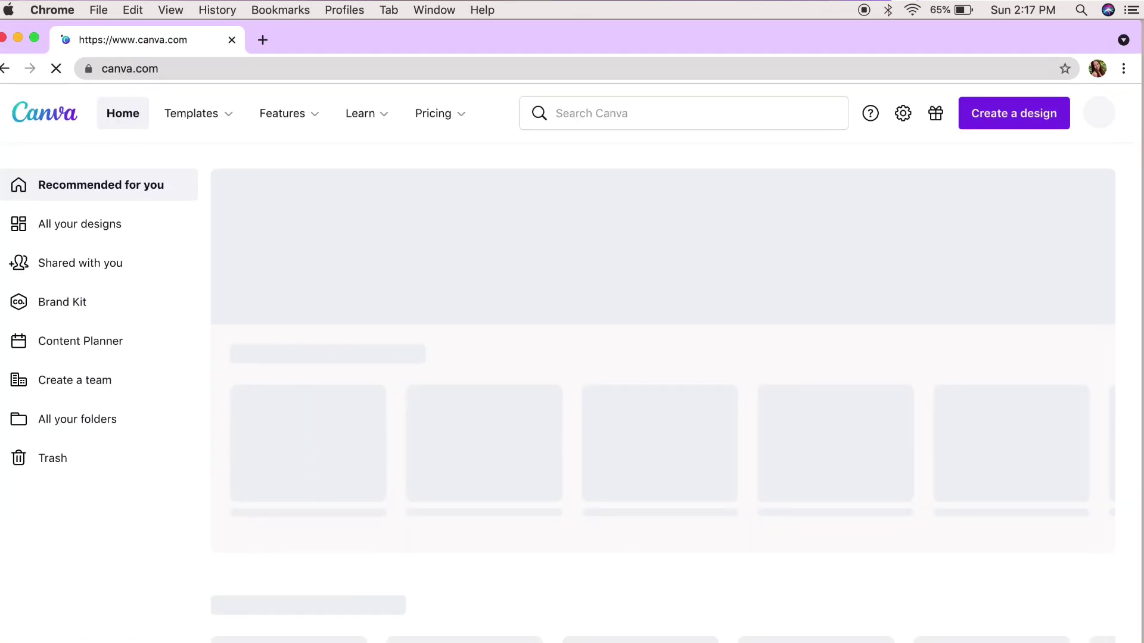
pyautogui.moveTo(1134, 337); pyautogui.dragTo(1143, 337)
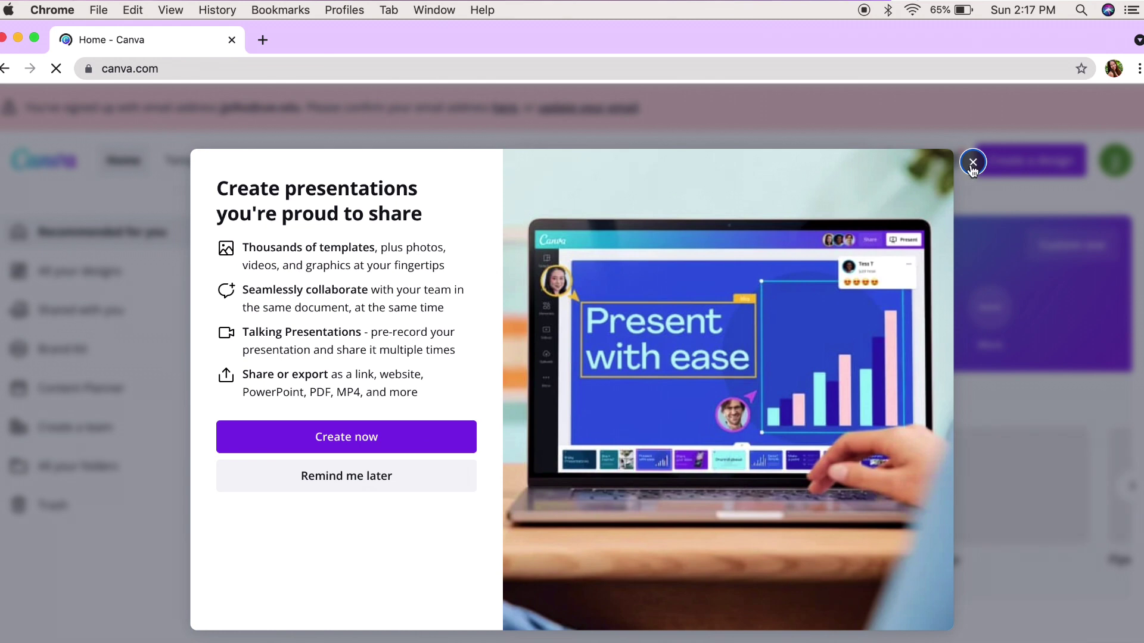
pyautogui.click(972, 162)
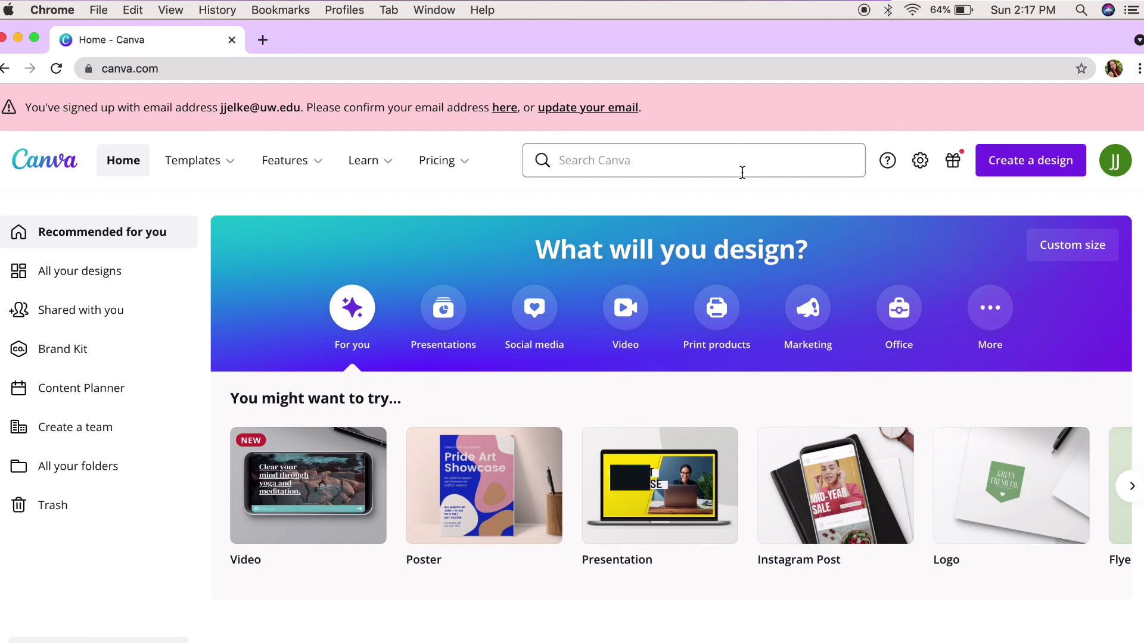
# Create a new Desktop Wallpaper design and apply the recently used brown organizer template to it.
pyautogui.click(1010, 176)
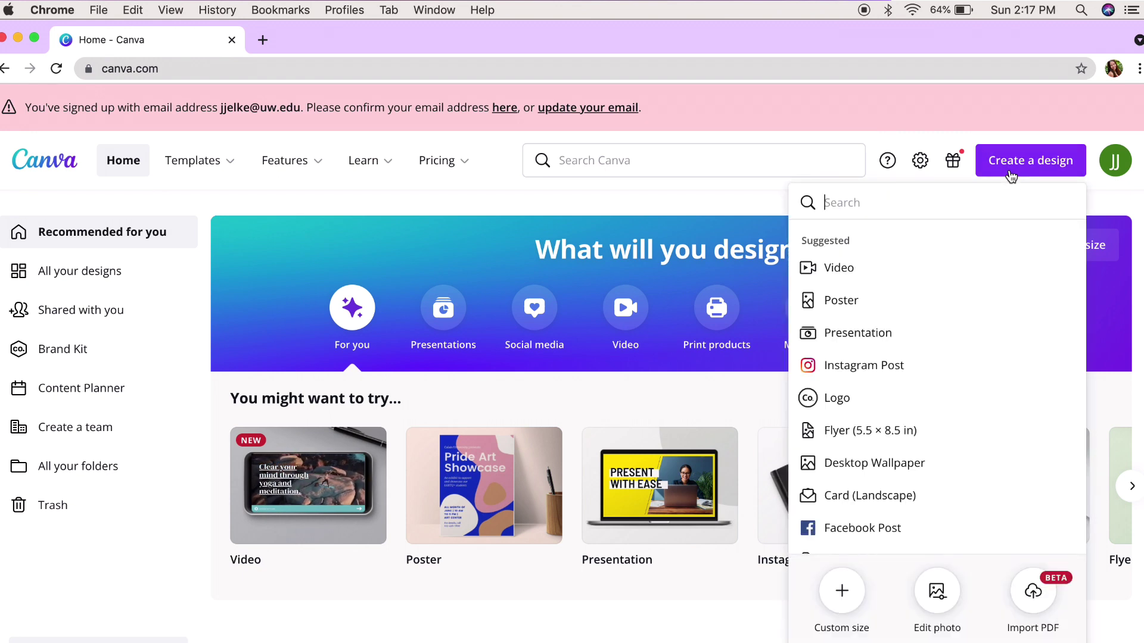
pyautogui.click(1010, 175)
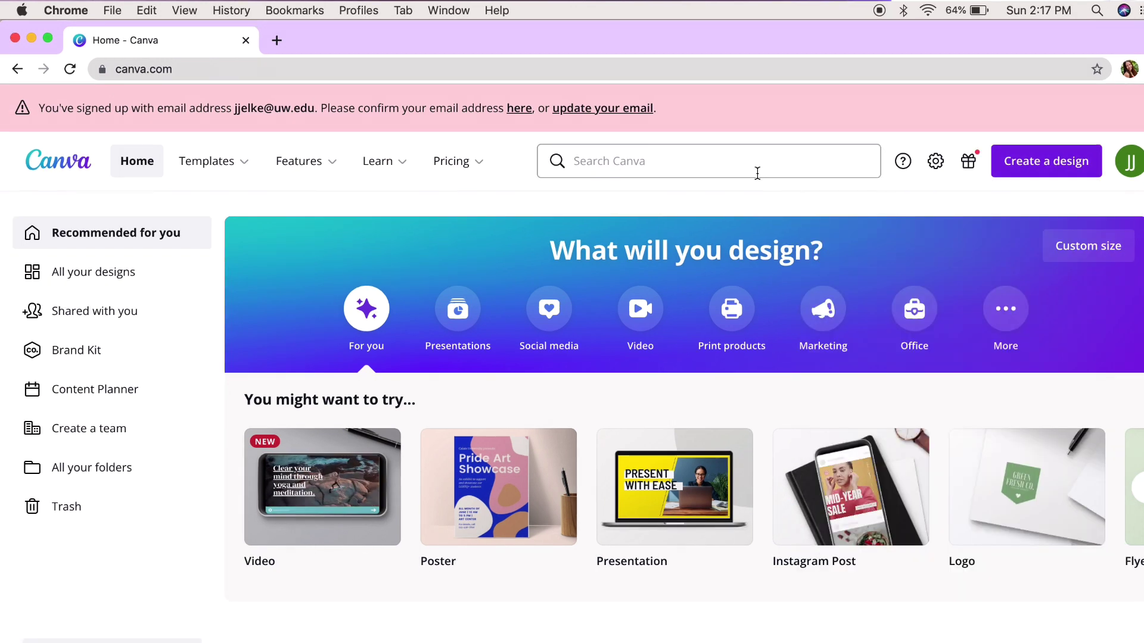
pyautogui.click(1024, 177)
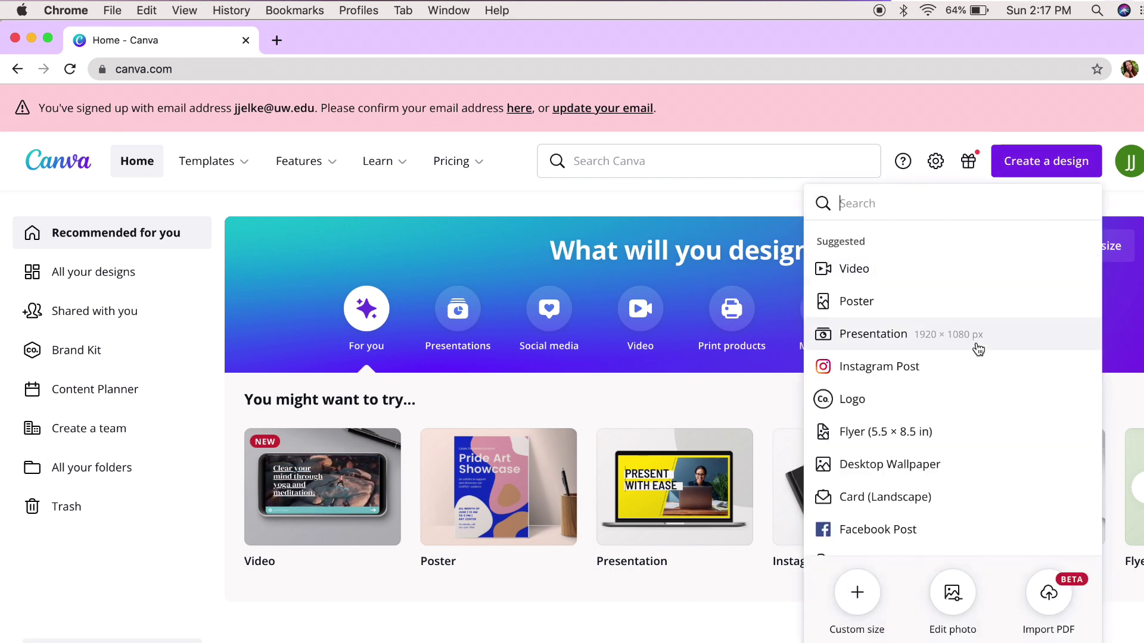
pyautogui.click(951, 465)
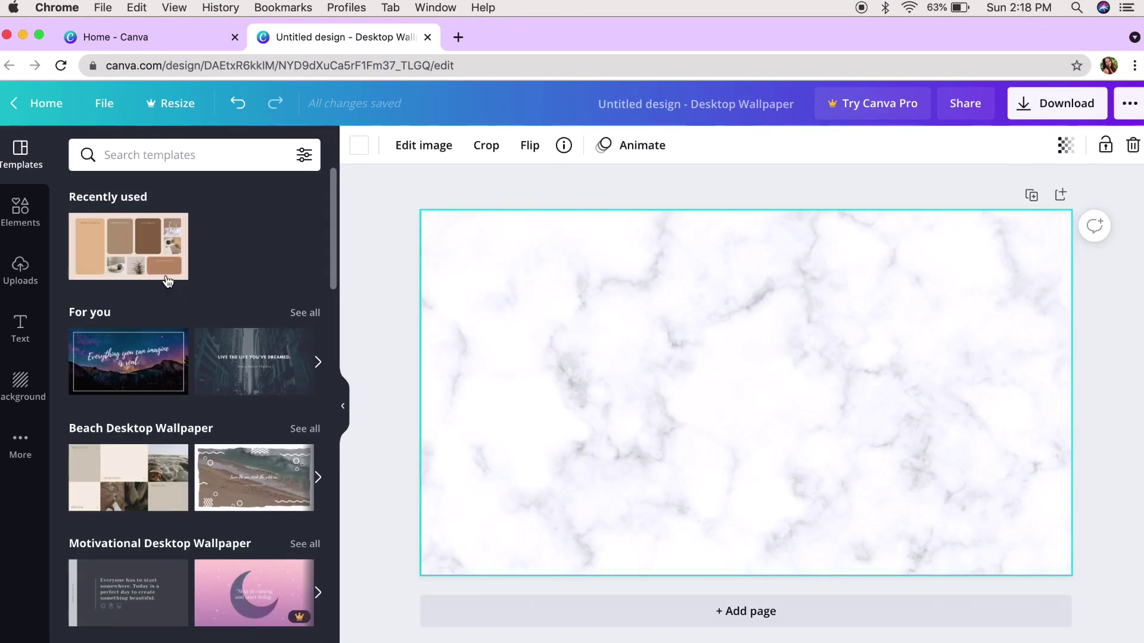
pyautogui.click(177, 229)
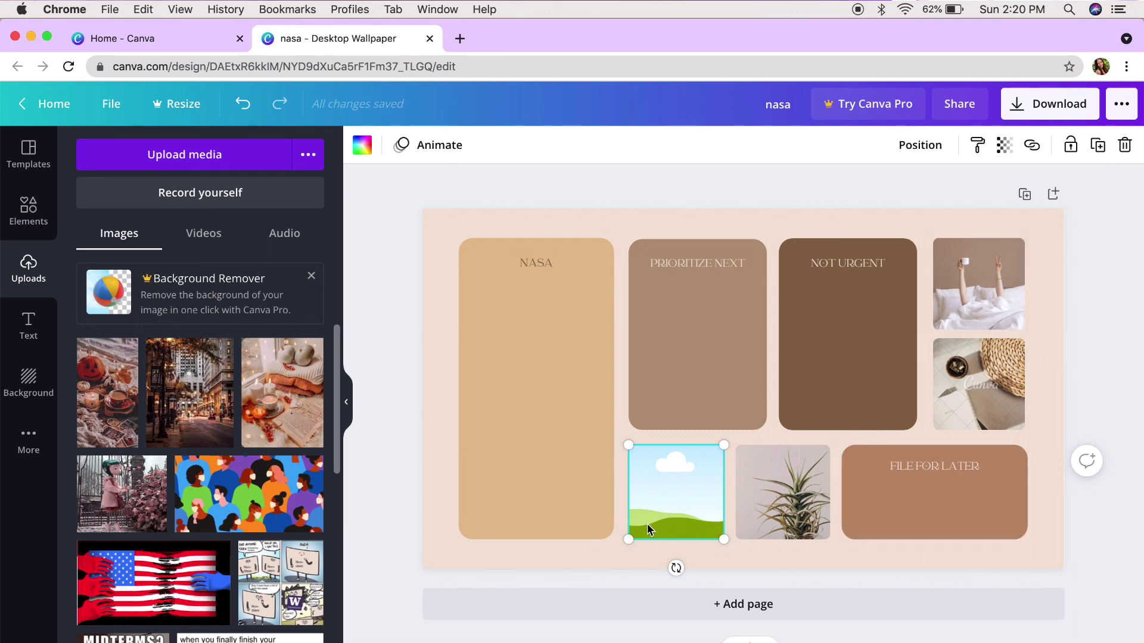
# Fill the empty picture frame beside the plant photo with the uploaded candles, sweaters and book photo.
pyautogui.click(276, 392)
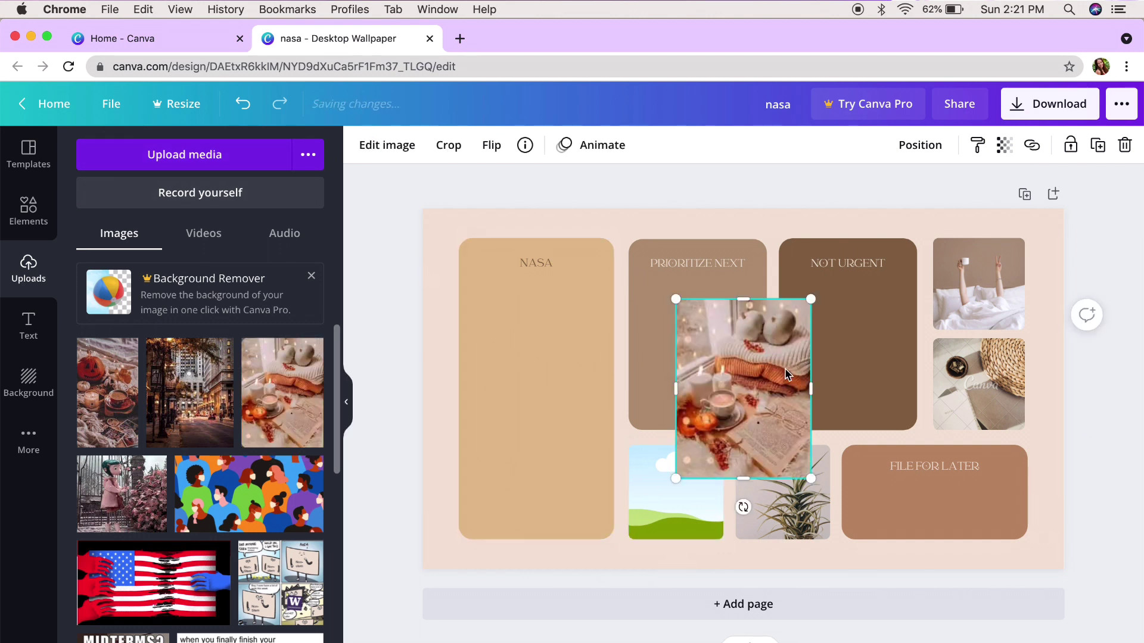
pyautogui.press('Delete')
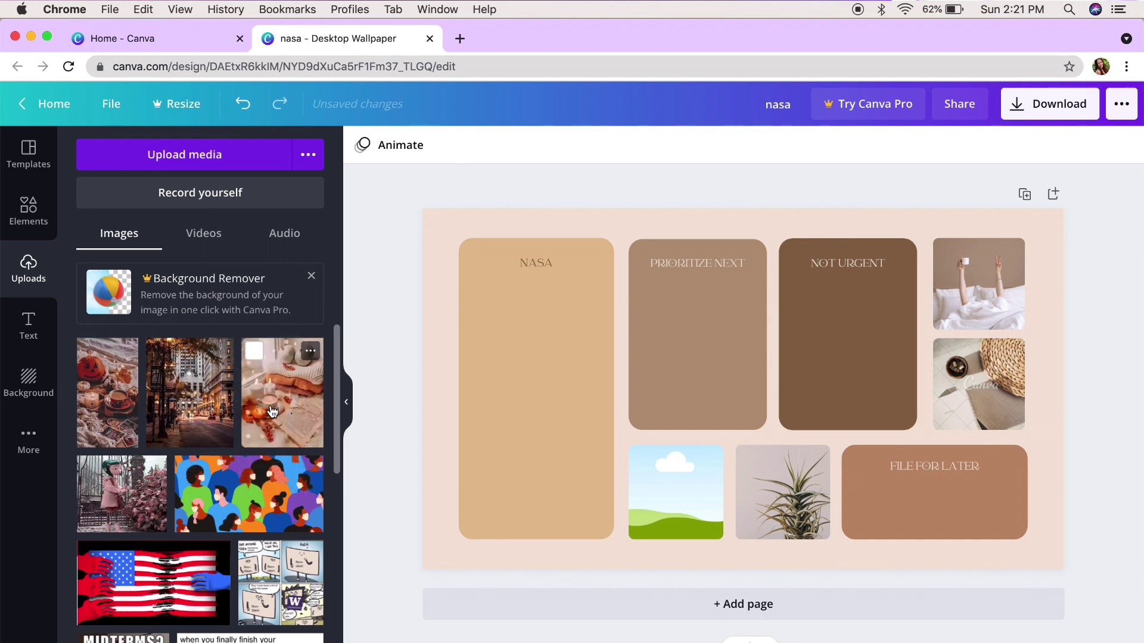
pyautogui.moveTo(263, 411); pyautogui.dragTo(673, 486)
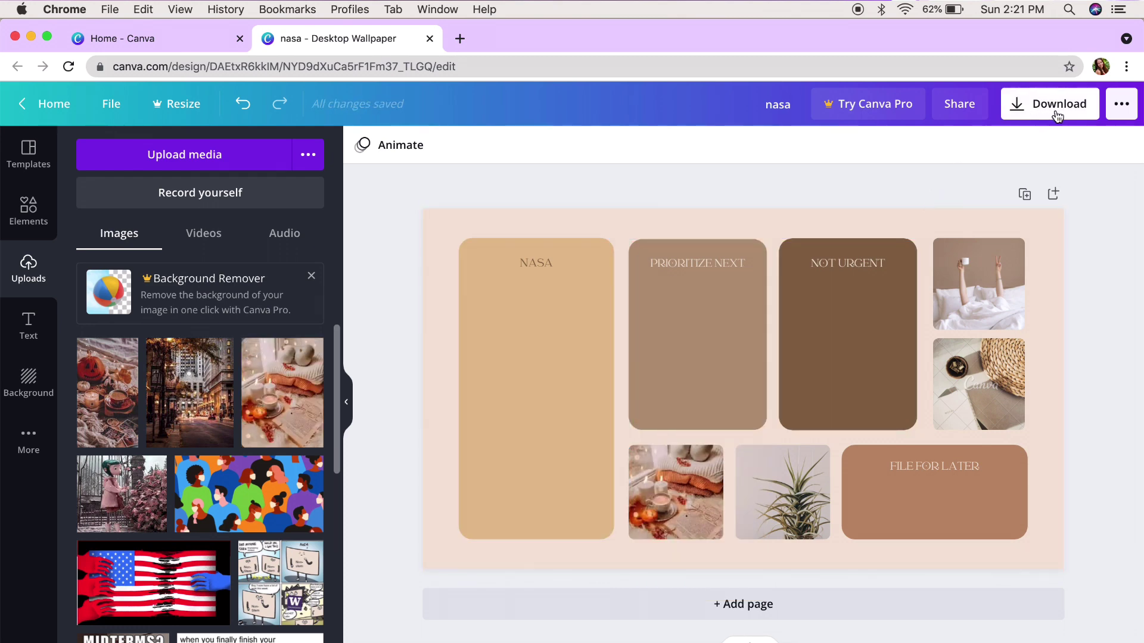
# Search the Mac for "desktop" and open the Desktop & Screen Saver preferences.
pyautogui.click(1068, 8)
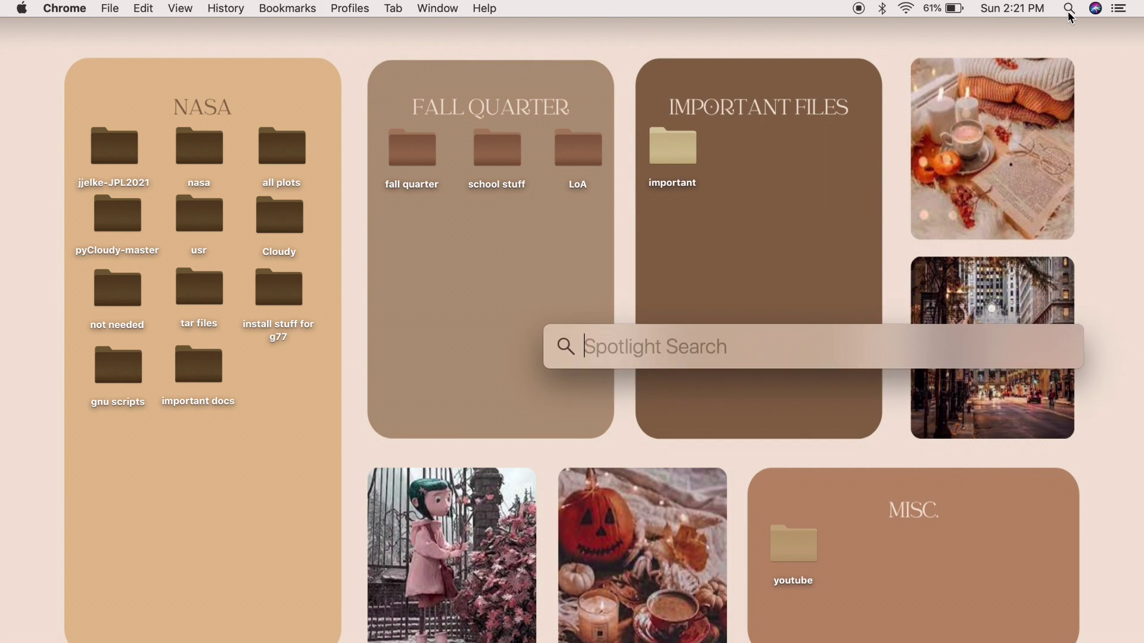
pyautogui.write('desktop')
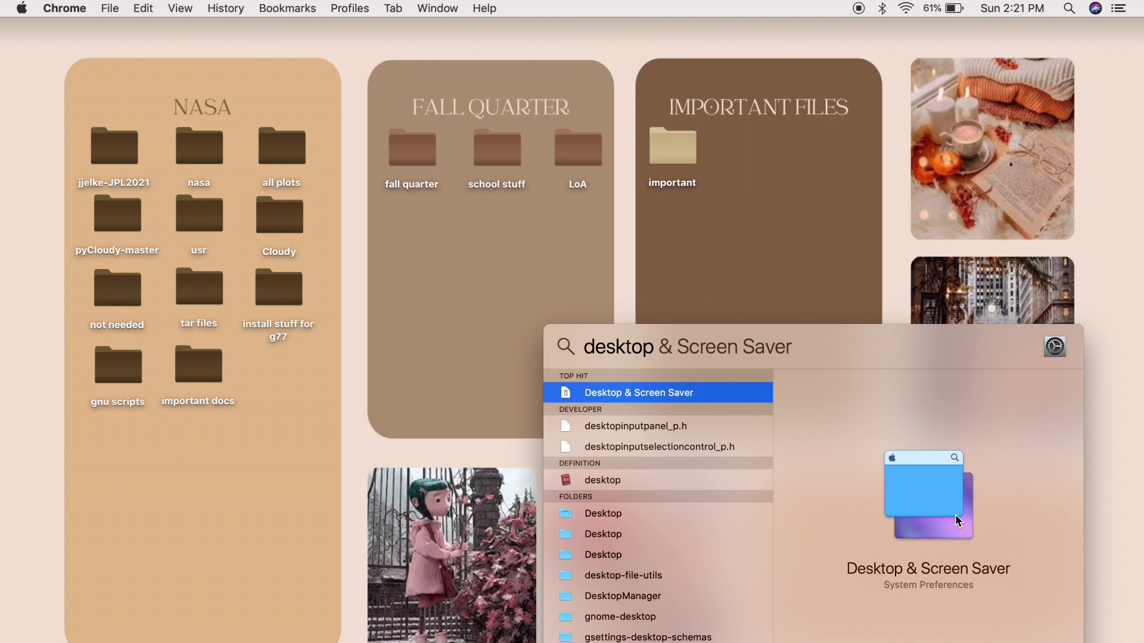
pyautogui.press('Return')
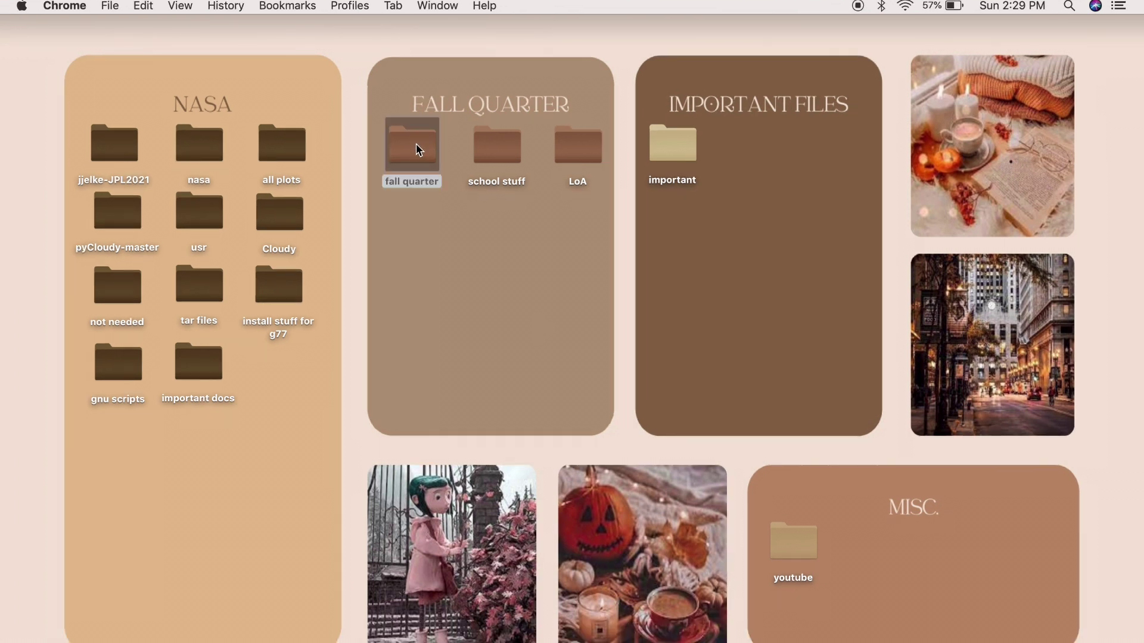
# Open the info window of the fall quarter folder and copy the folder's icon.
pyautogui.rightClick(419, 150)
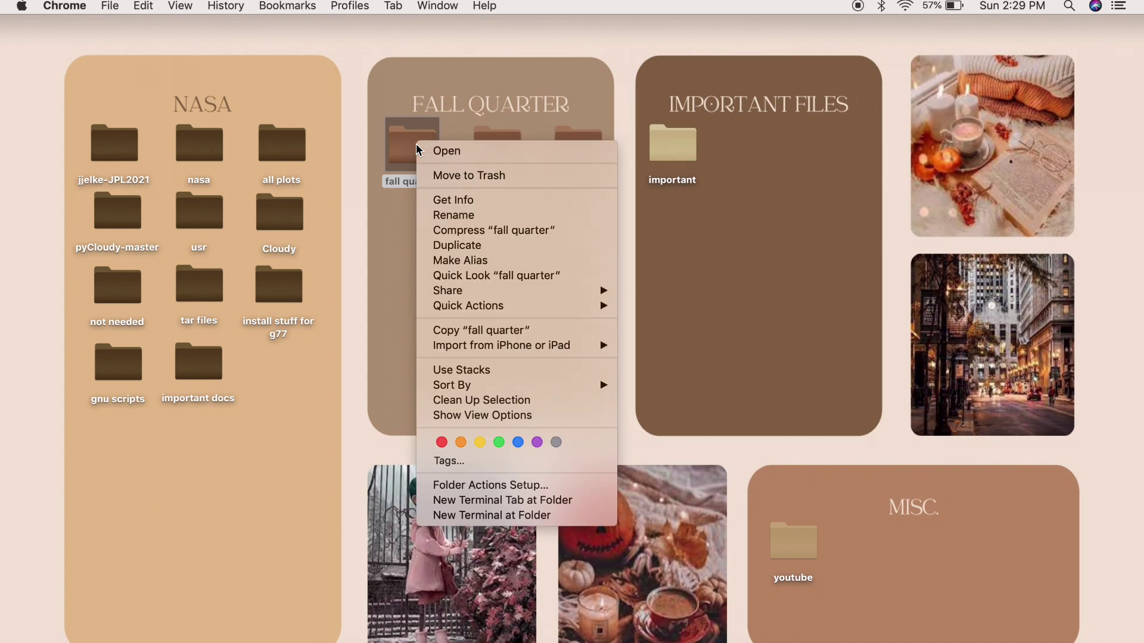
pyautogui.click(452, 200)
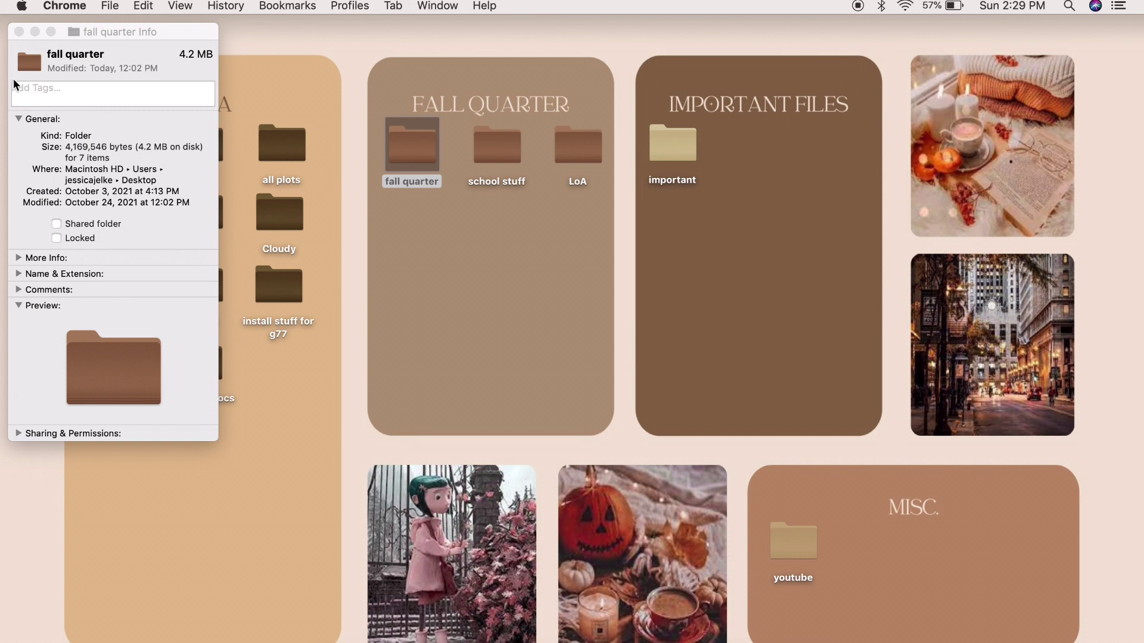
pyautogui.click(25, 66)
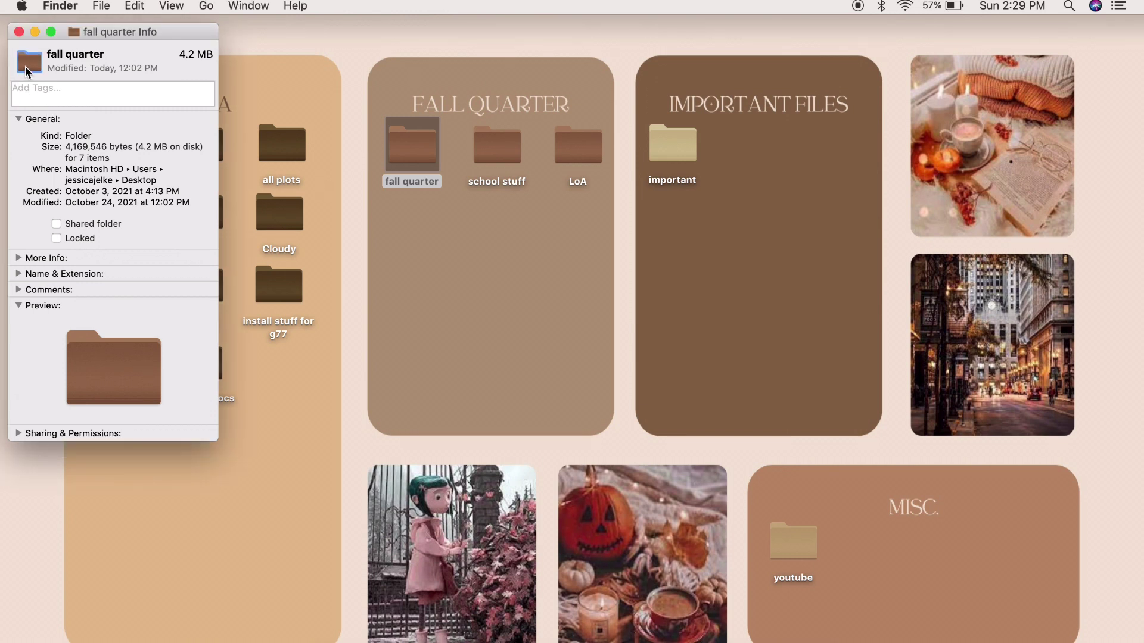
pyautogui.click(134, 6)
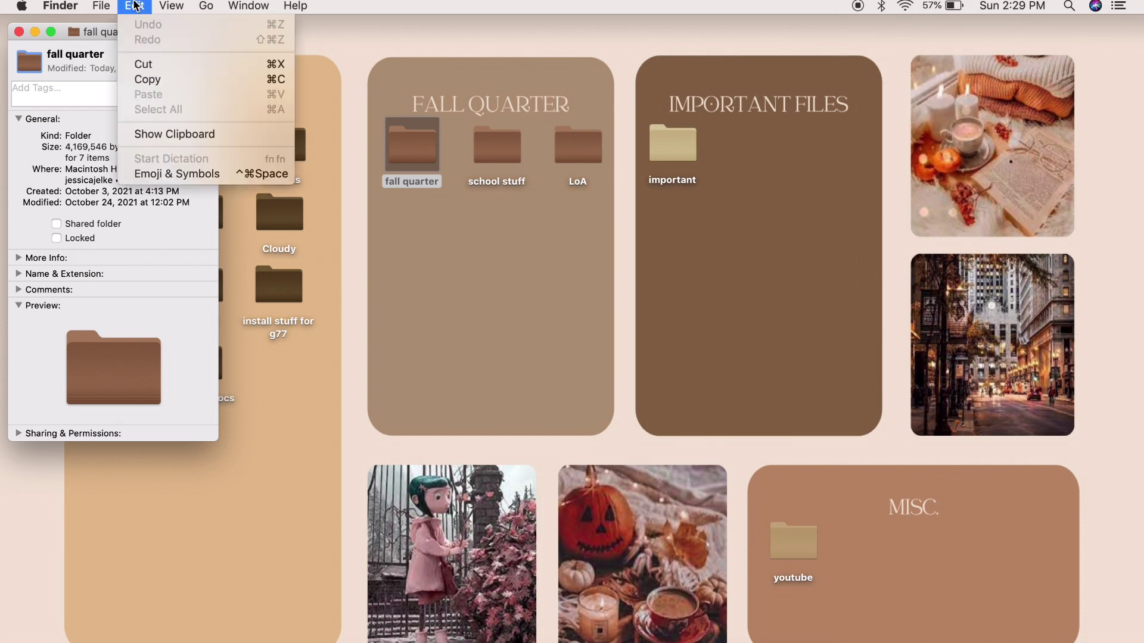
pyautogui.click(151, 80)
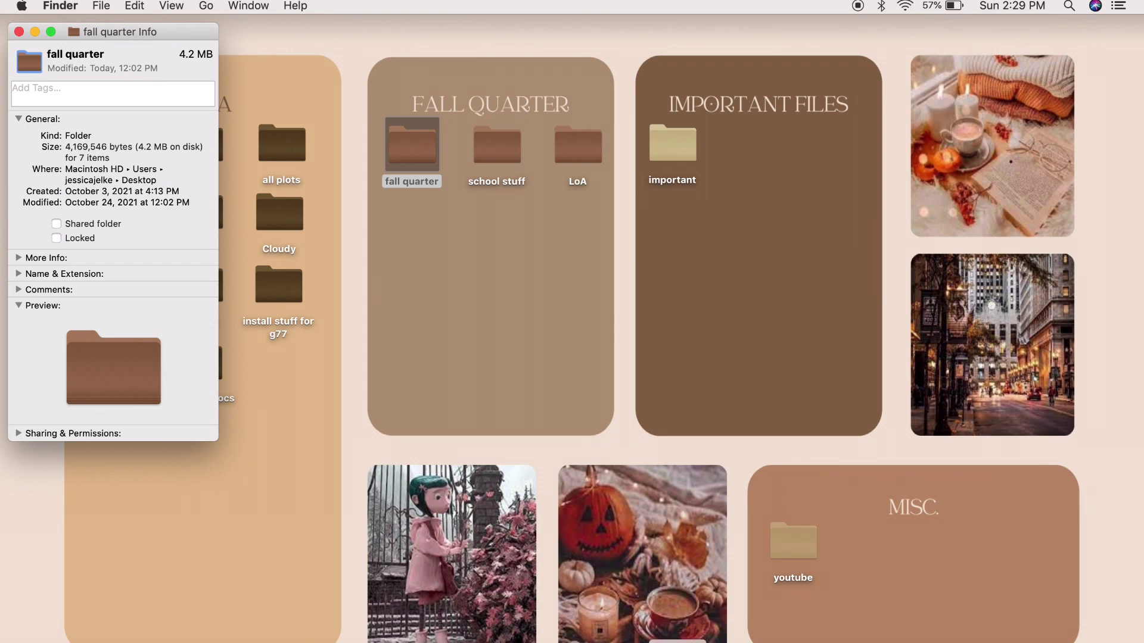
# Switch to Preview, create a new image from the copied icon, and move its window clear of the folder info.
pyautogui.click(110, 7)
pyautogui.click(127, 26)
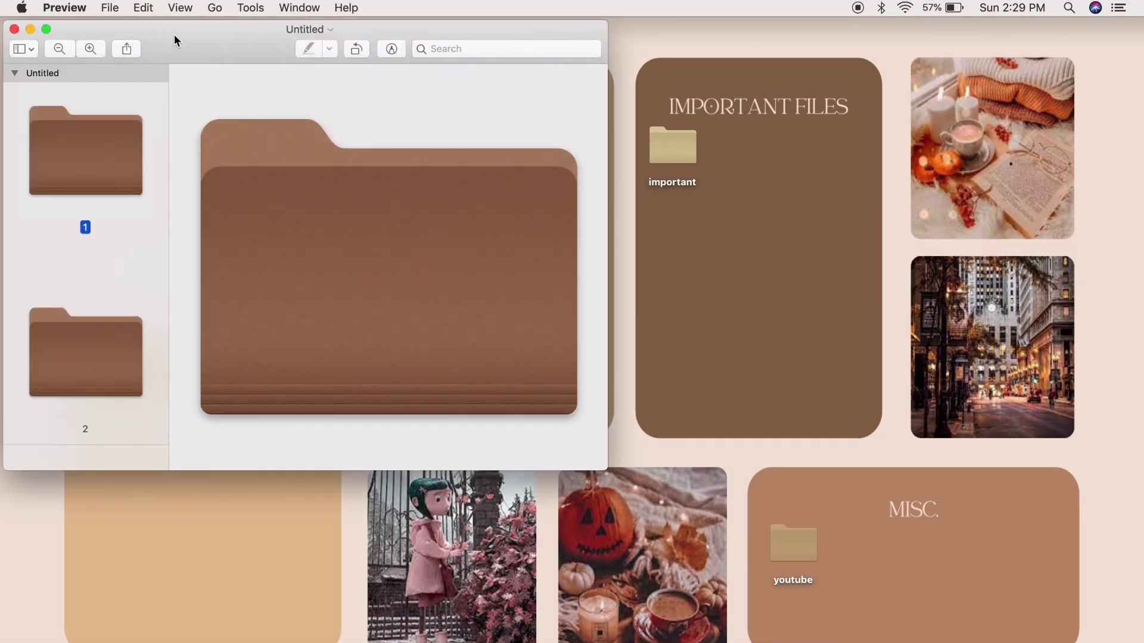
pyautogui.moveTo(174, 40); pyautogui.dragTo(512, 50)
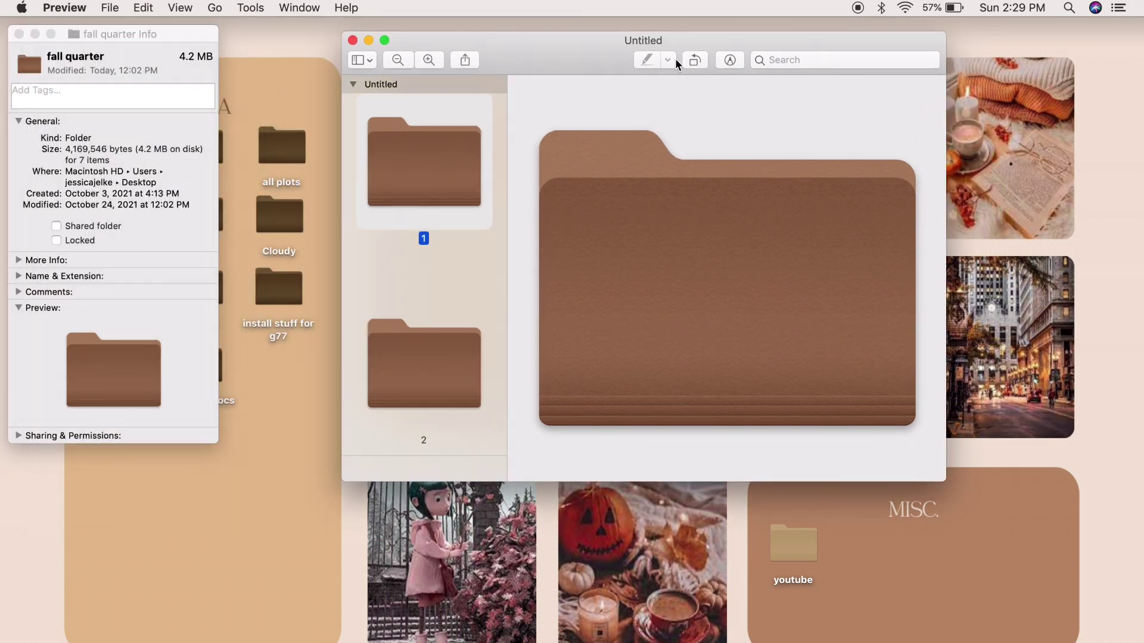
# Show the markup tools and look over the Adjust Color settings for the folder image, leaving them as they are.
pyautogui.click(729, 59)
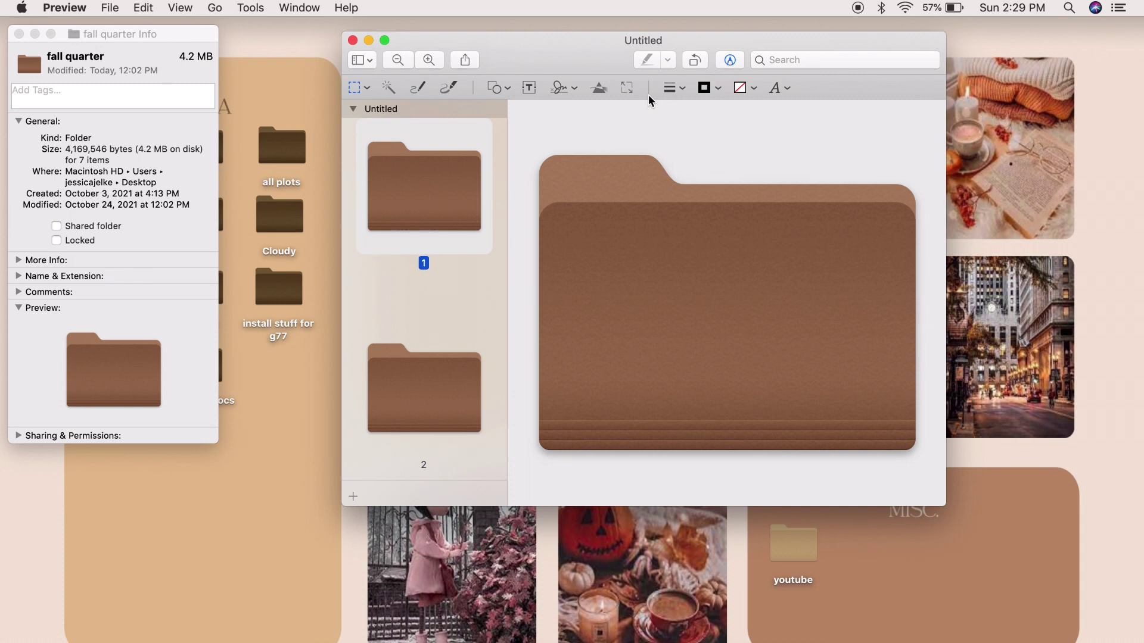
pyautogui.click(600, 88)
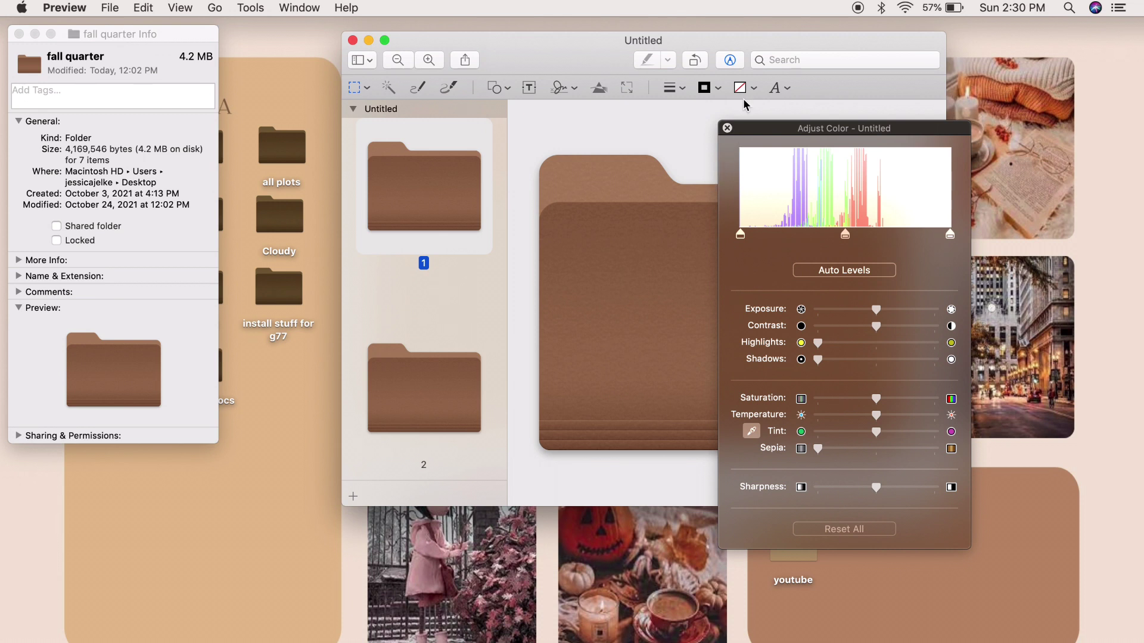
pyautogui.click(727, 128)
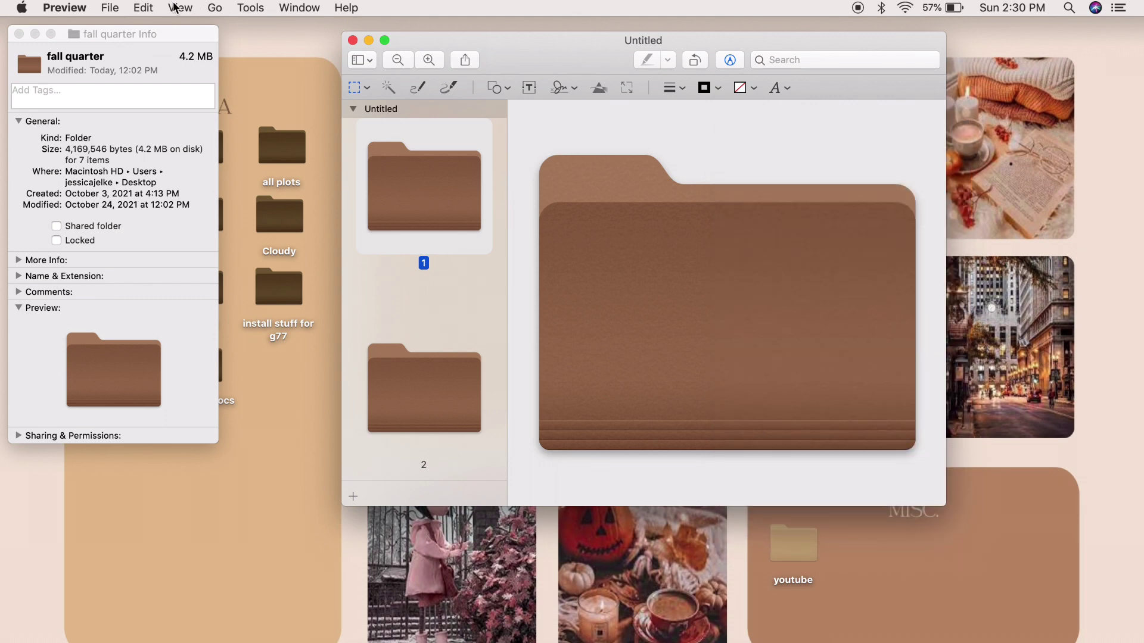
# Select and copy all the folder icon images, and close the untitled Preview document without saving.
pyautogui.click(152, 8)
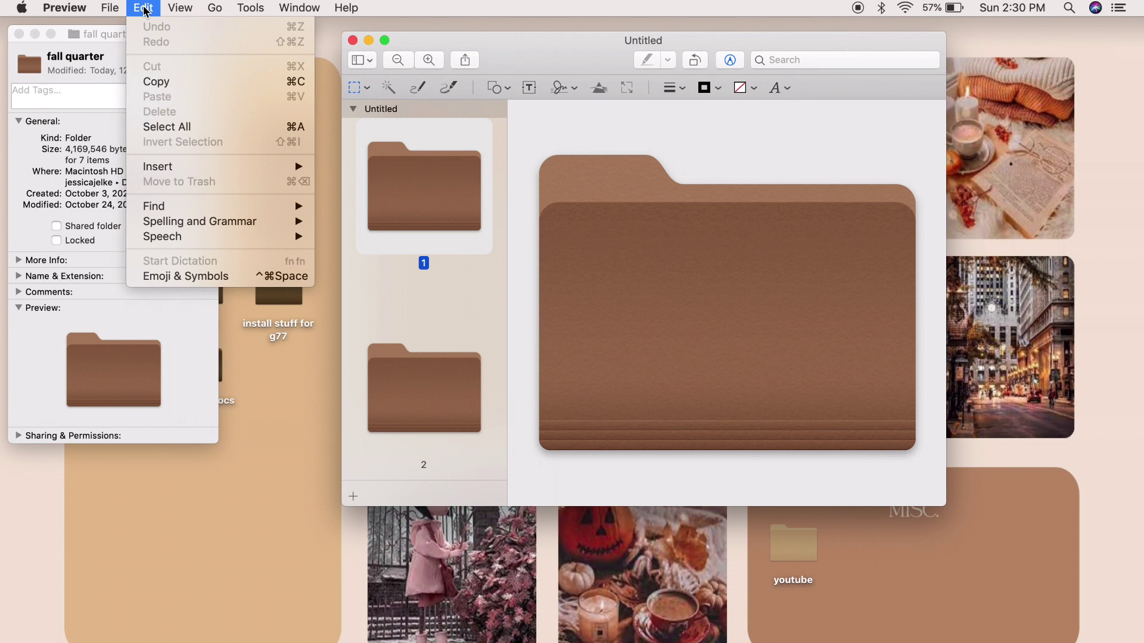
pyautogui.click(155, 126)
pyautogui.click(148, 12)
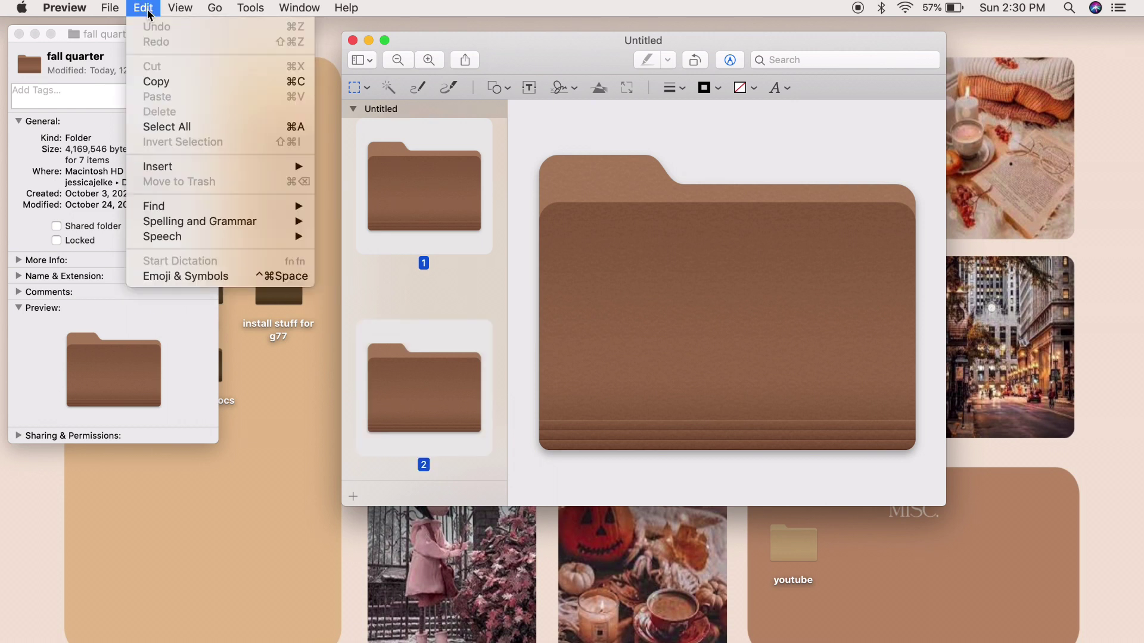
pyautogui.click(182, 89)
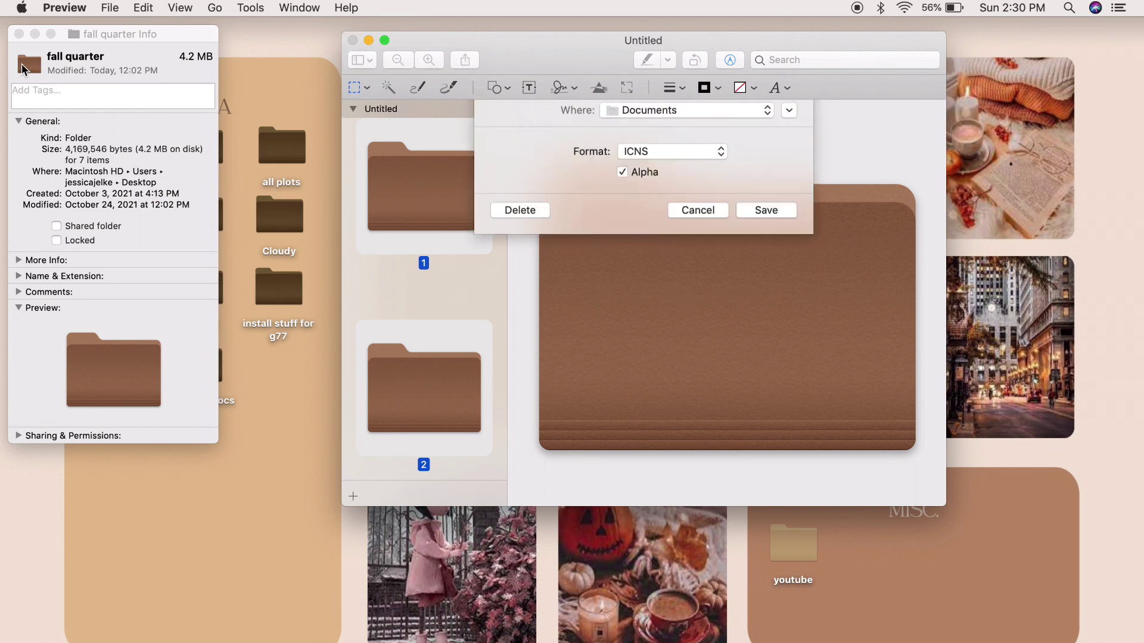
pyautogui.click(527, 348)
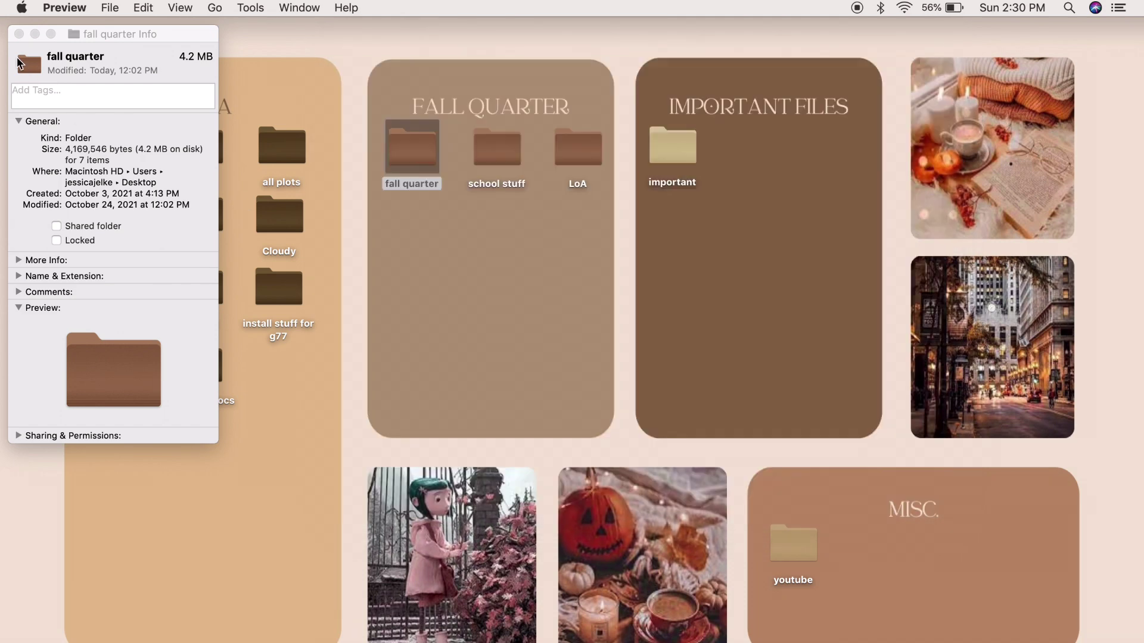
# Select the fall quarter folder's icon, view the Paste command without using it, and close the info window.
pyautogui.click(20, 63)
pyautogui.click(134, 7)
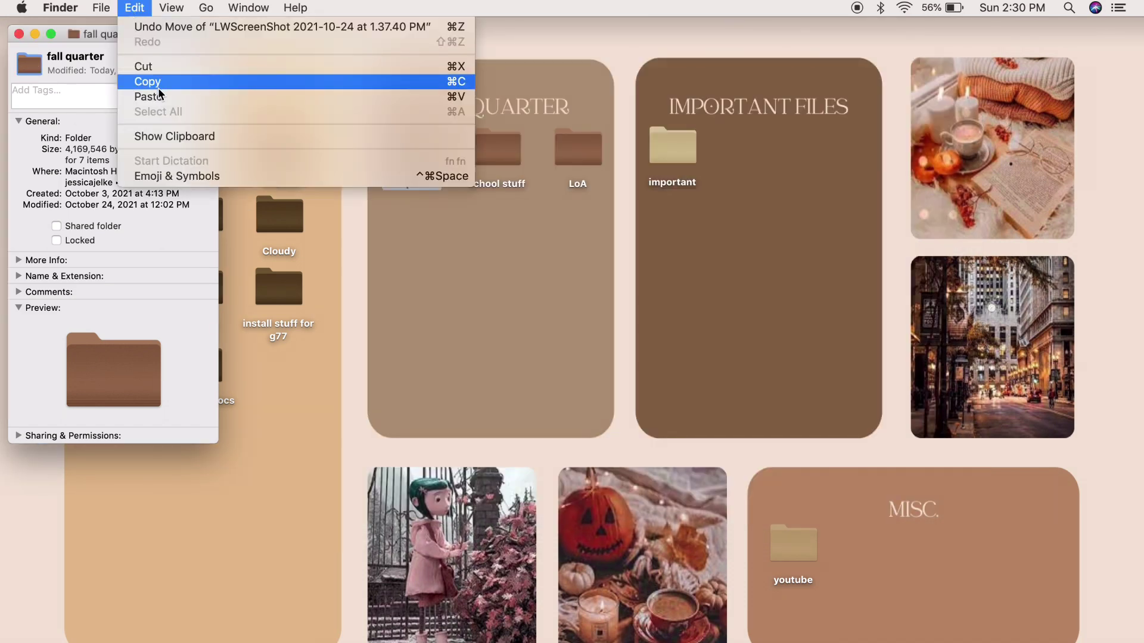
pyautogui.click(66, 82)
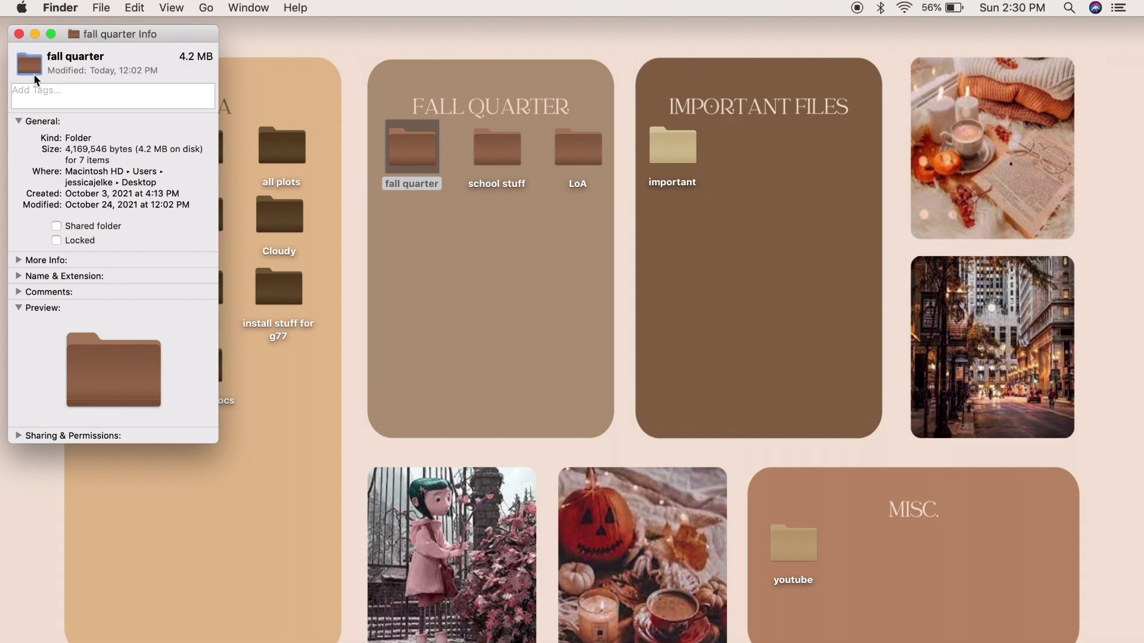
pyautogui.click(19, 34)
pyautogui.click(549, 334)
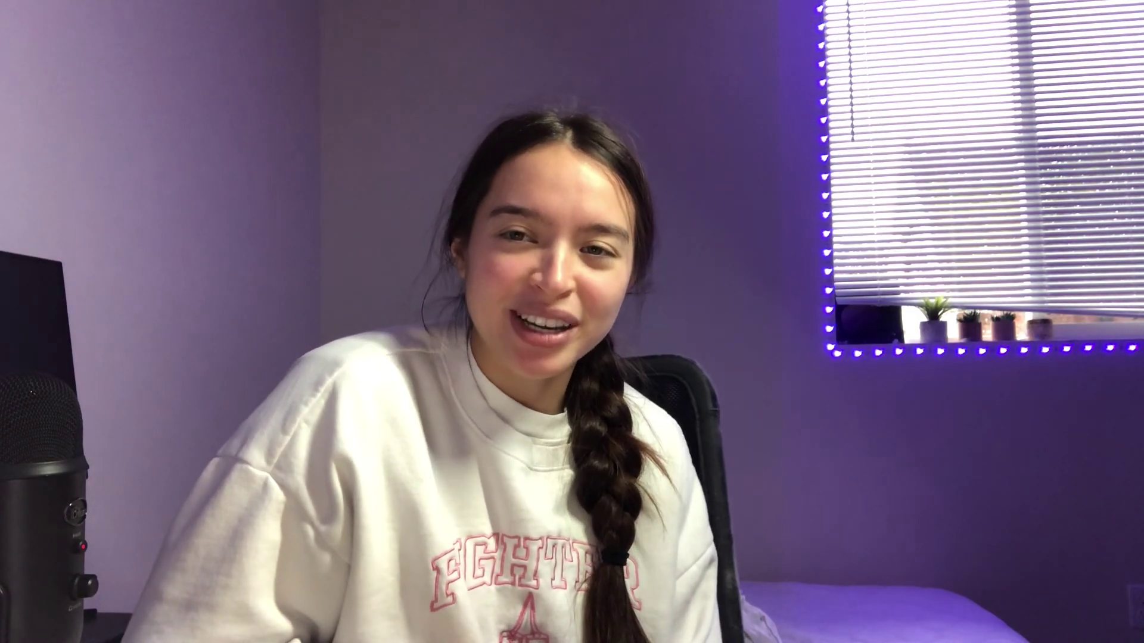